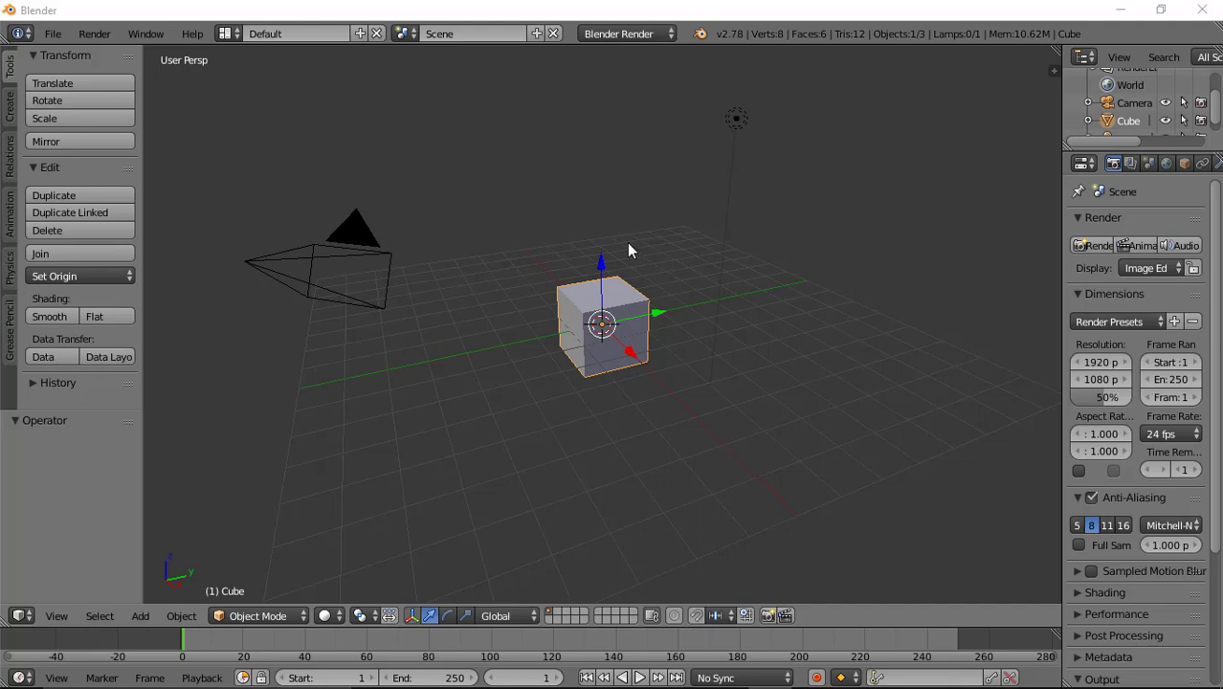
Replace the default cube with a monkey mesh of radius 1 at about X -1.57, Y -0.51, Z 2.47
left_click(564, 233)
middle_click_drag(568, 211, 574, 298)
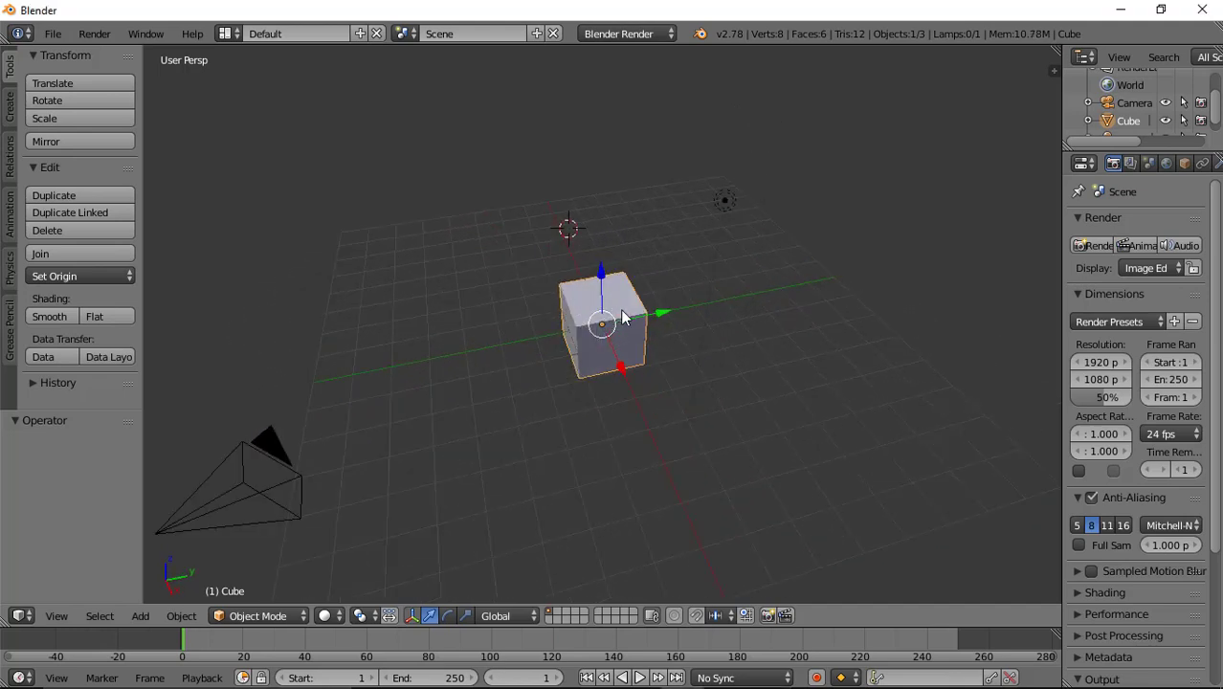
key("x")
left_click(622, 316)
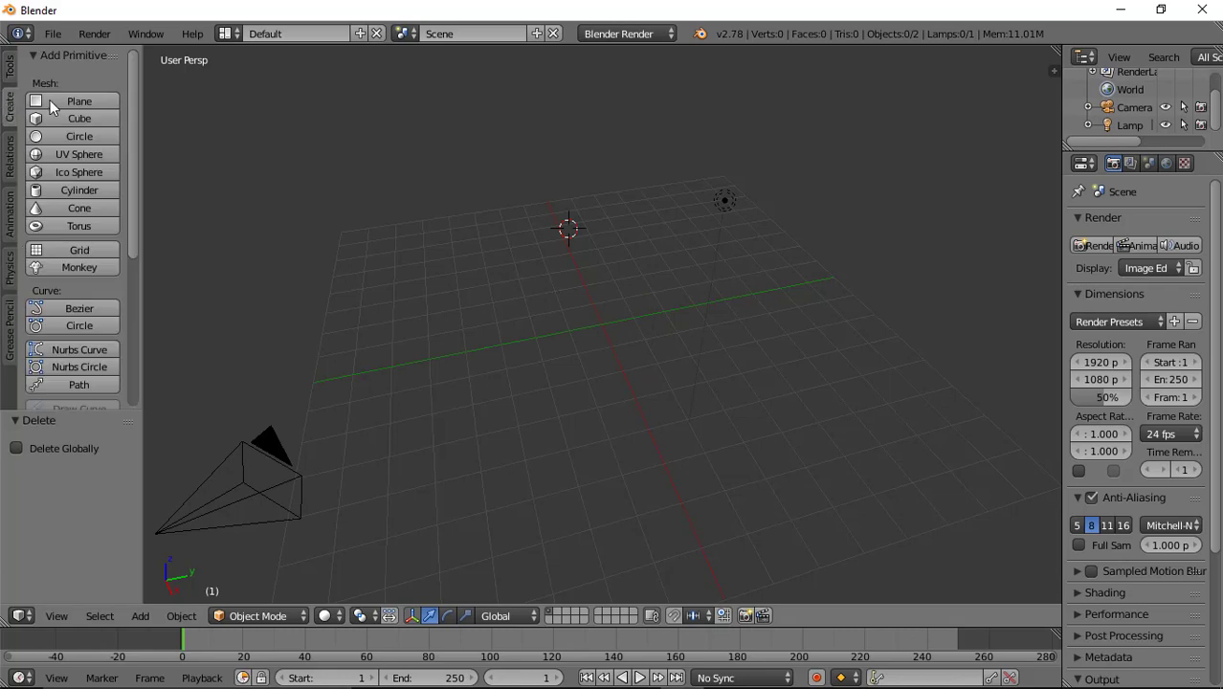
left_click(89, 267)
middle_click_drag(592, 248, 458, 281)
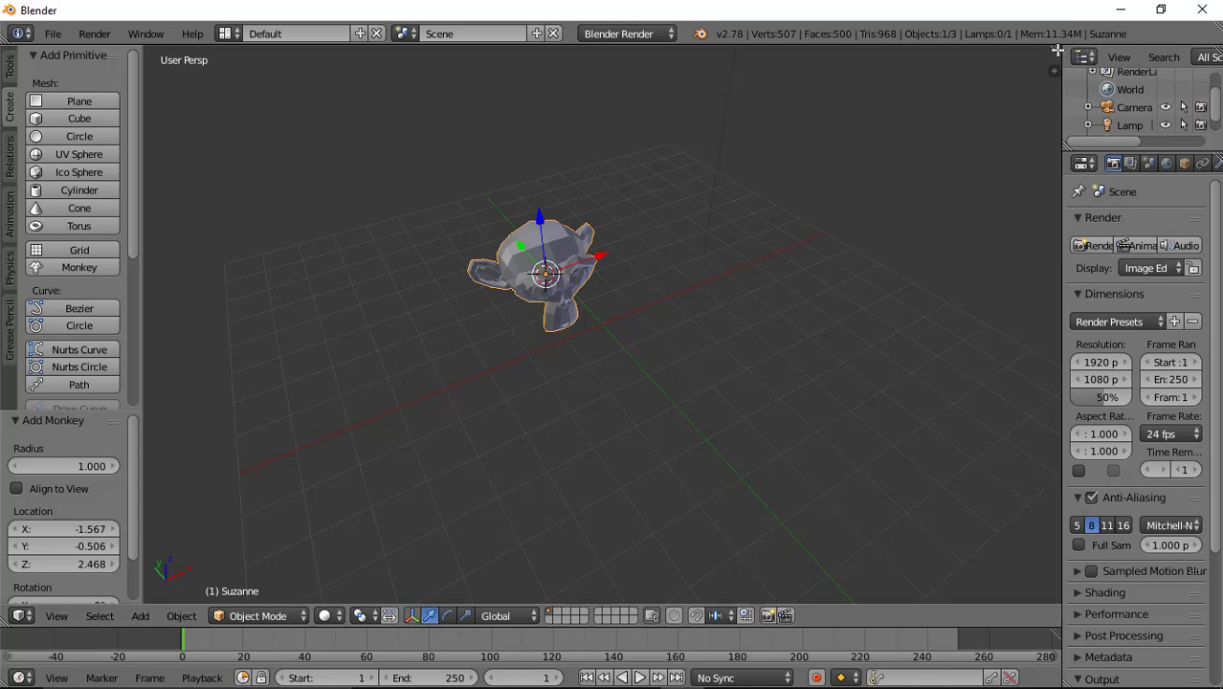
Split the 3D view into two side-by-side views of similar width and collapse the second view's tool shelf to a narrow strip
left_click_drag(1056, 48, 593, 112)
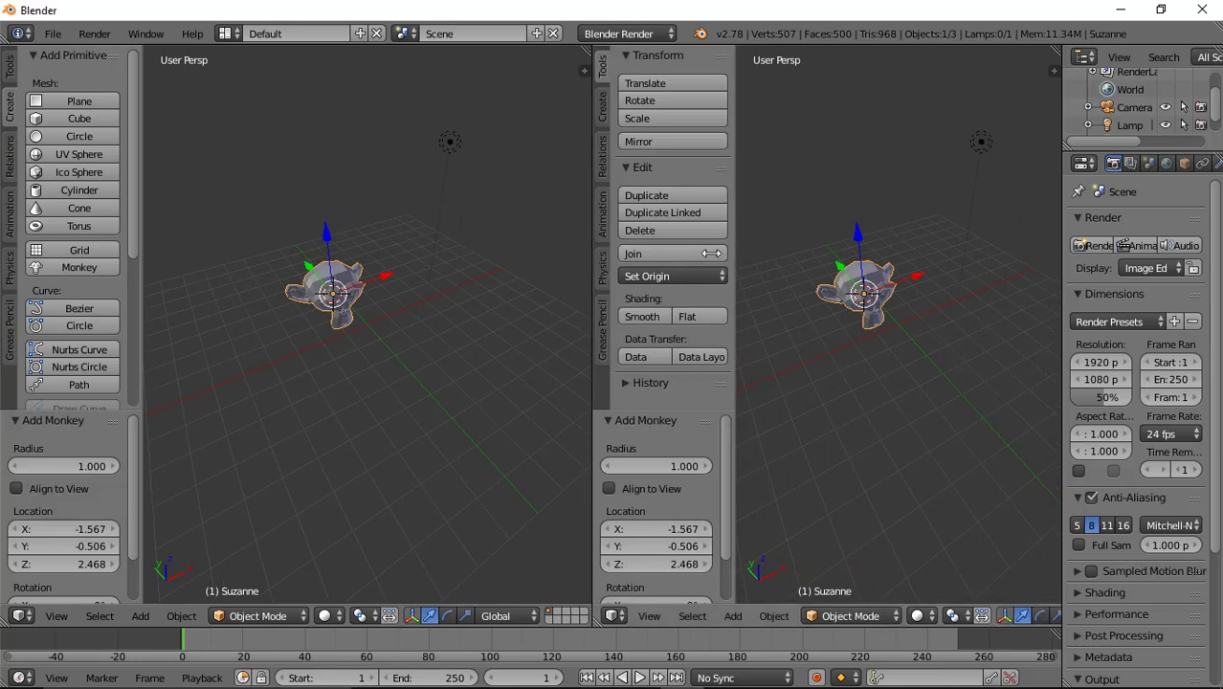
left_click_drag(711, 253, 610, 261)
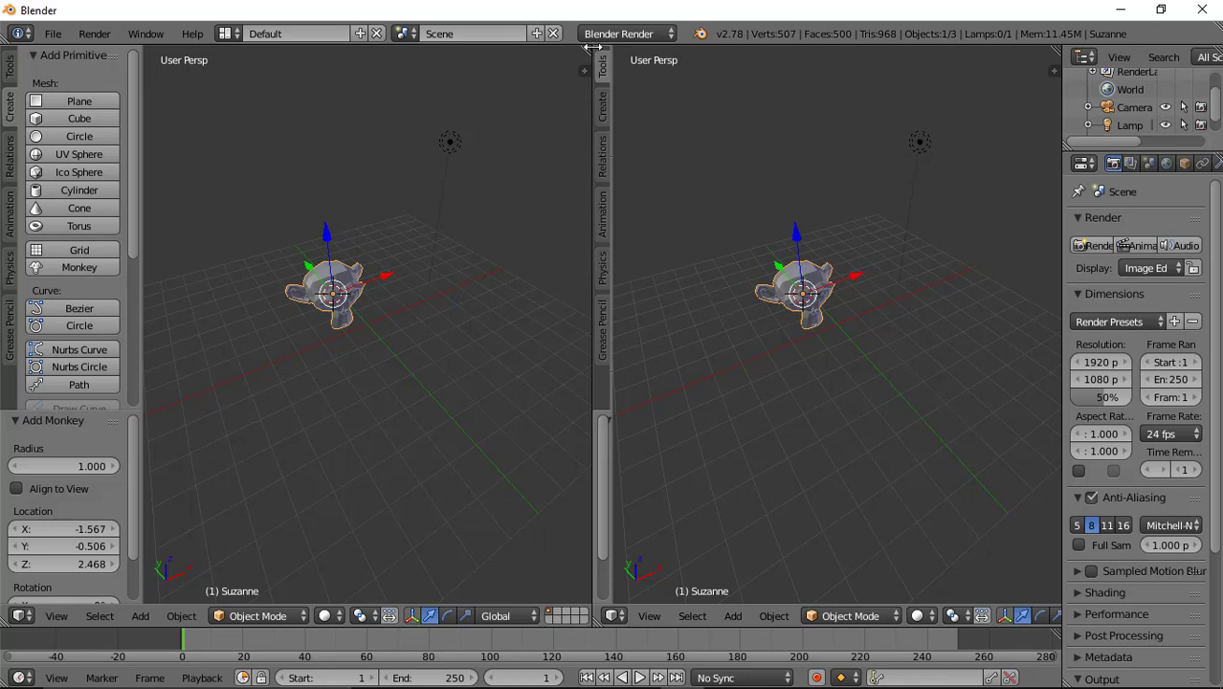
left_click_drag(594, 45, 603, 55)
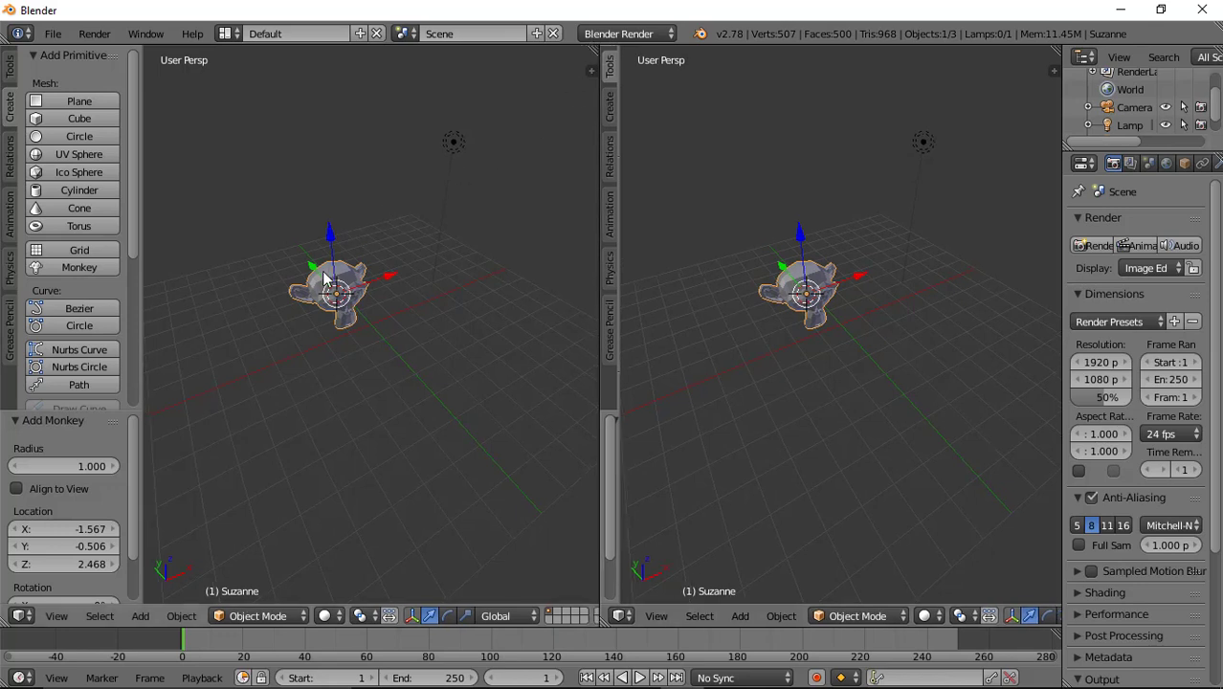
Apply smooth shading to the monkey and set the second 3D view's viewport shading to Rendered
scroll(324, 280, "up", 4)
middle_click_drag(253, 333, 325, 315)
scroll(814, 318, "up", 4)
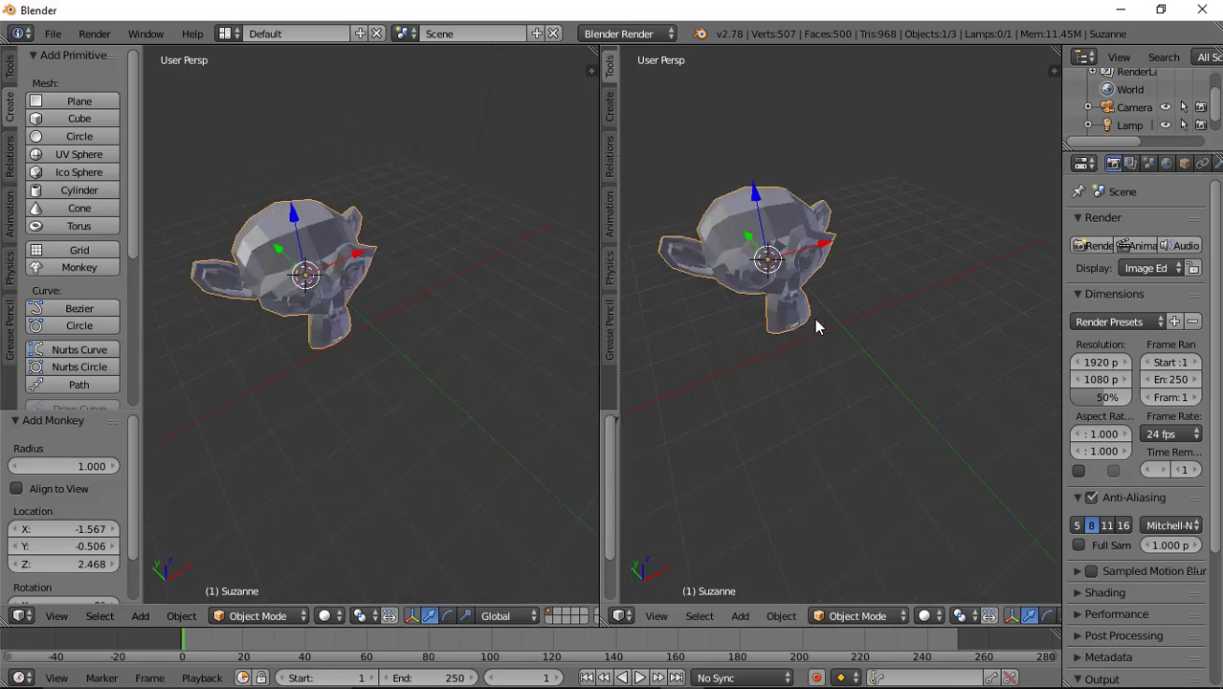
middle_click_drag(814, 318, 747, 331)
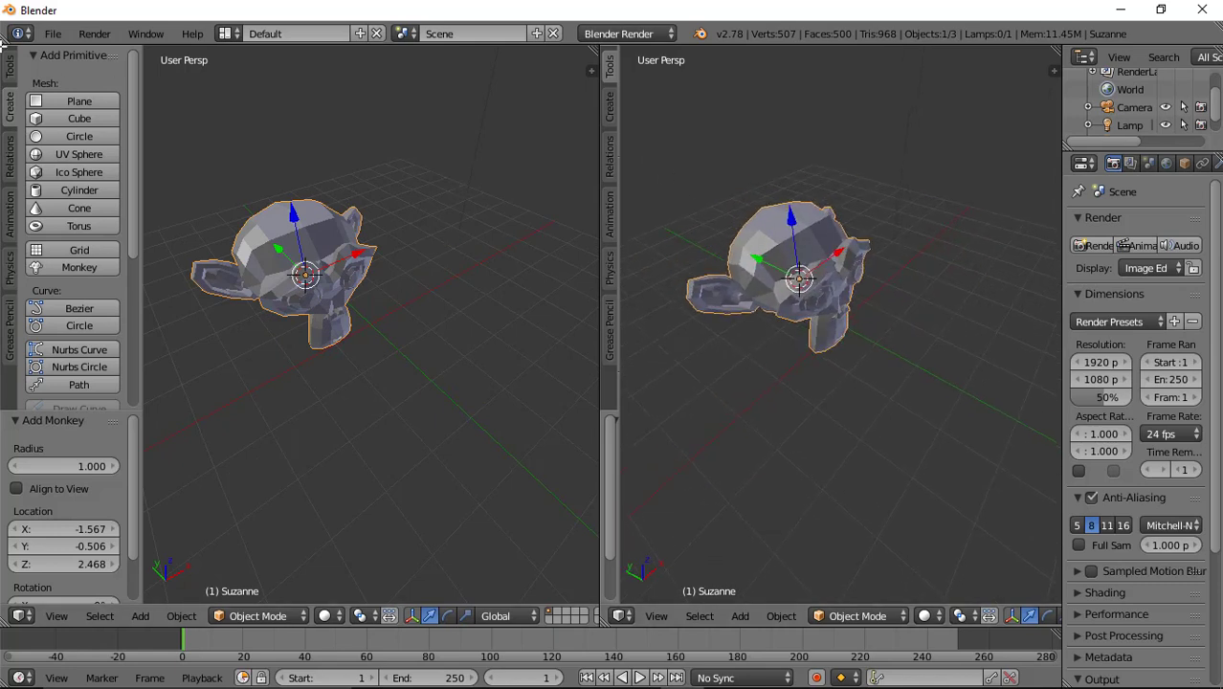
left_click(11, 67)
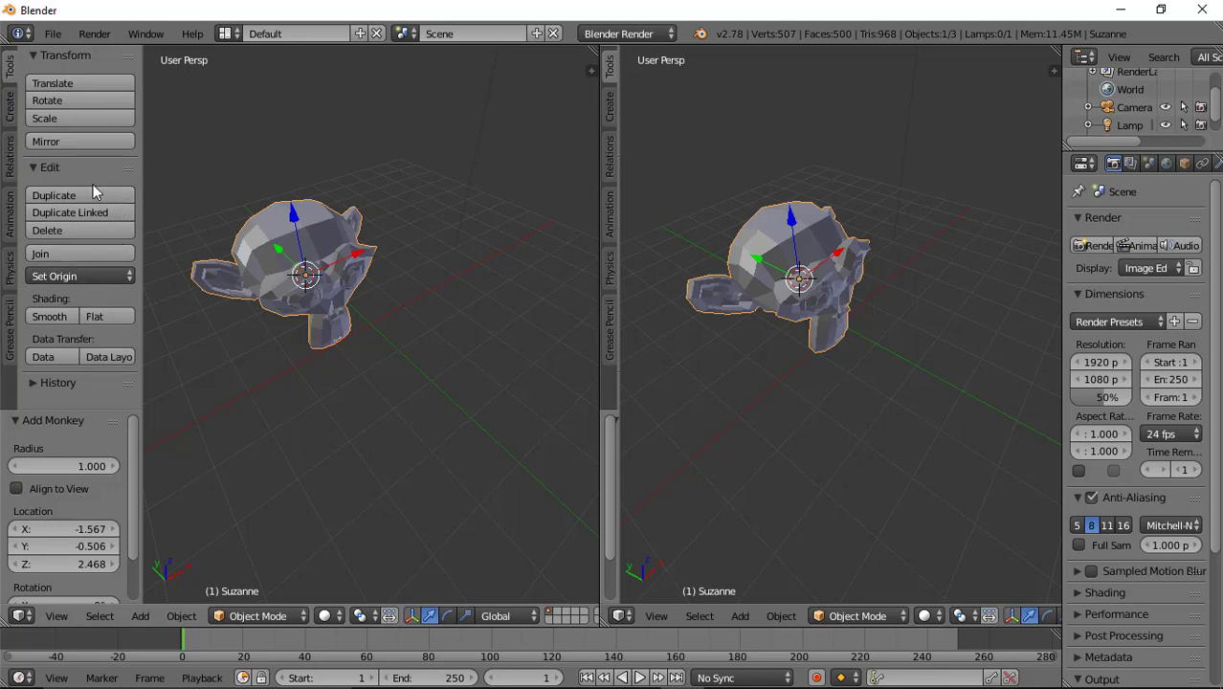
left_click(67, 316)
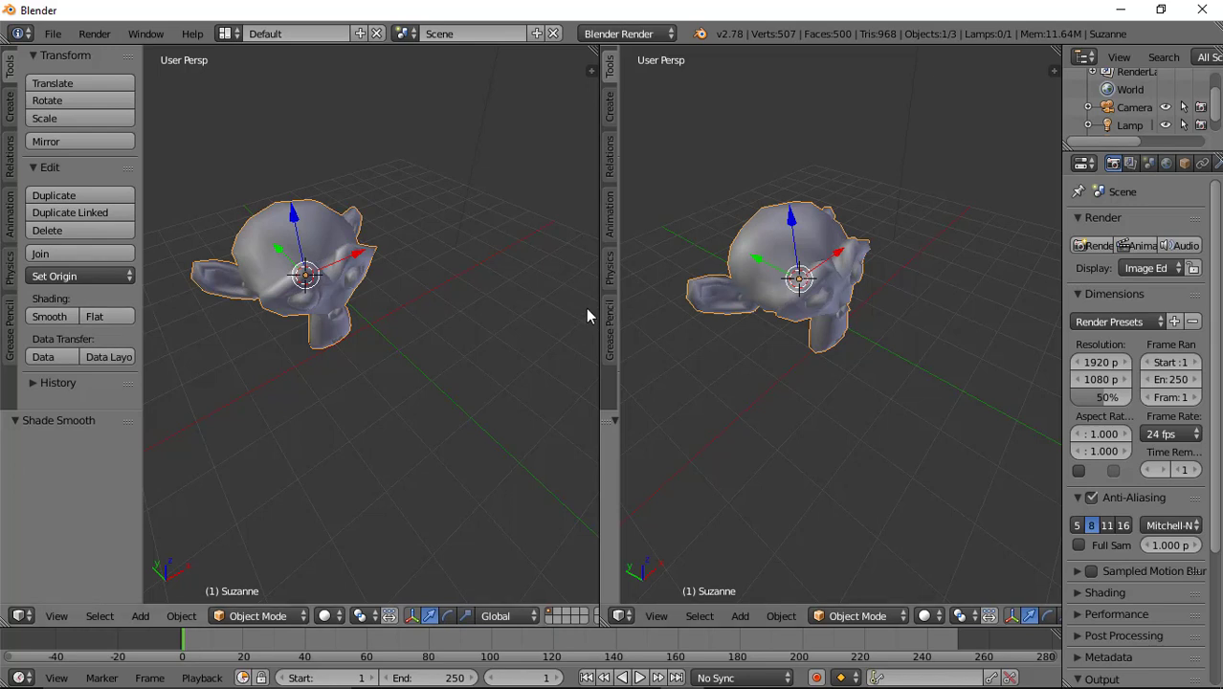
left_click(926, 616)
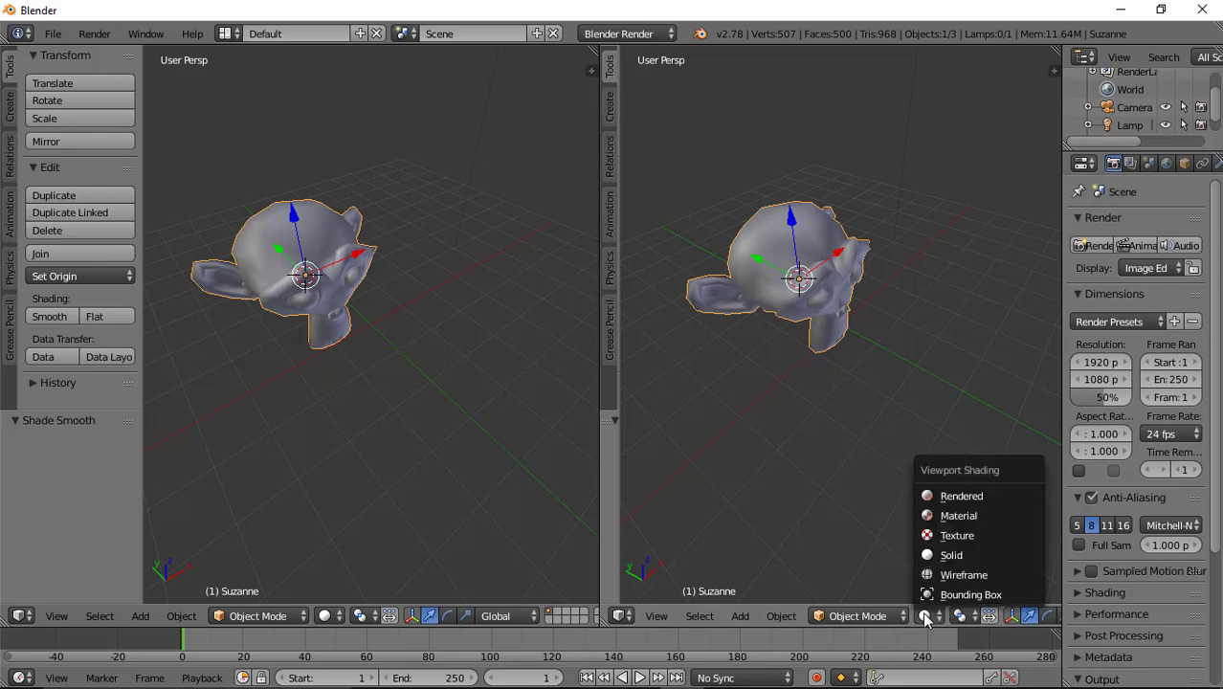
left_click(979, 497)
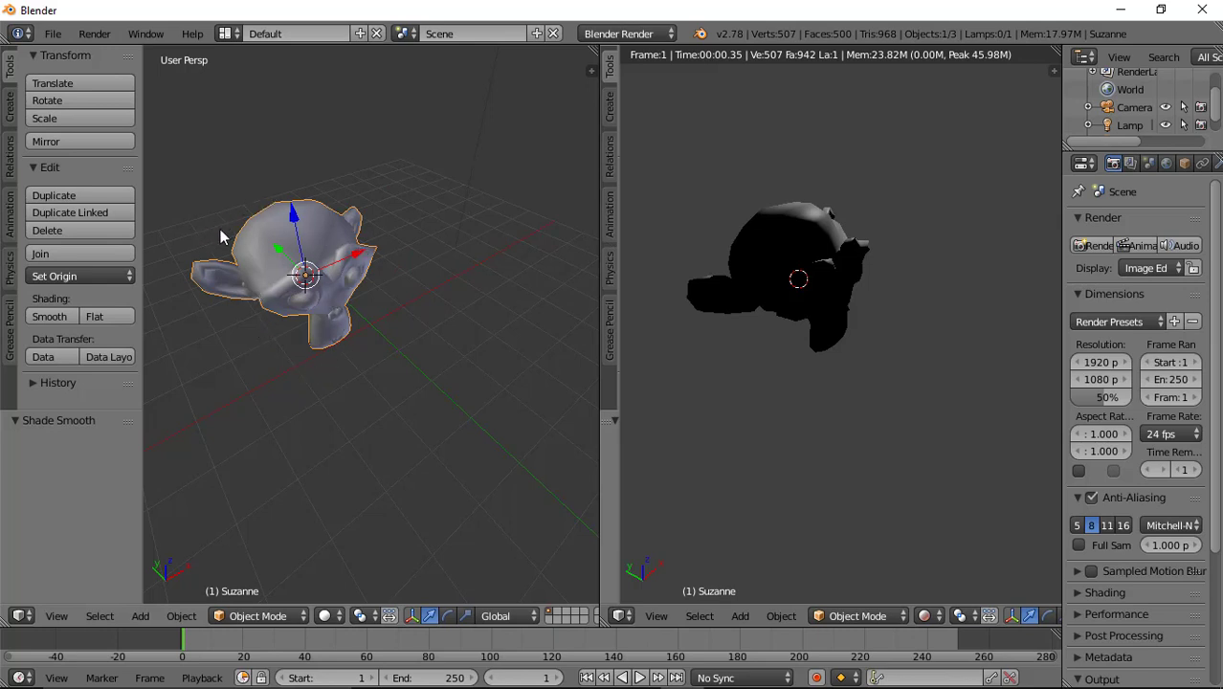
Move the lamp about -2.32 along the Y axis
scroll(400, 199, "down", 1)
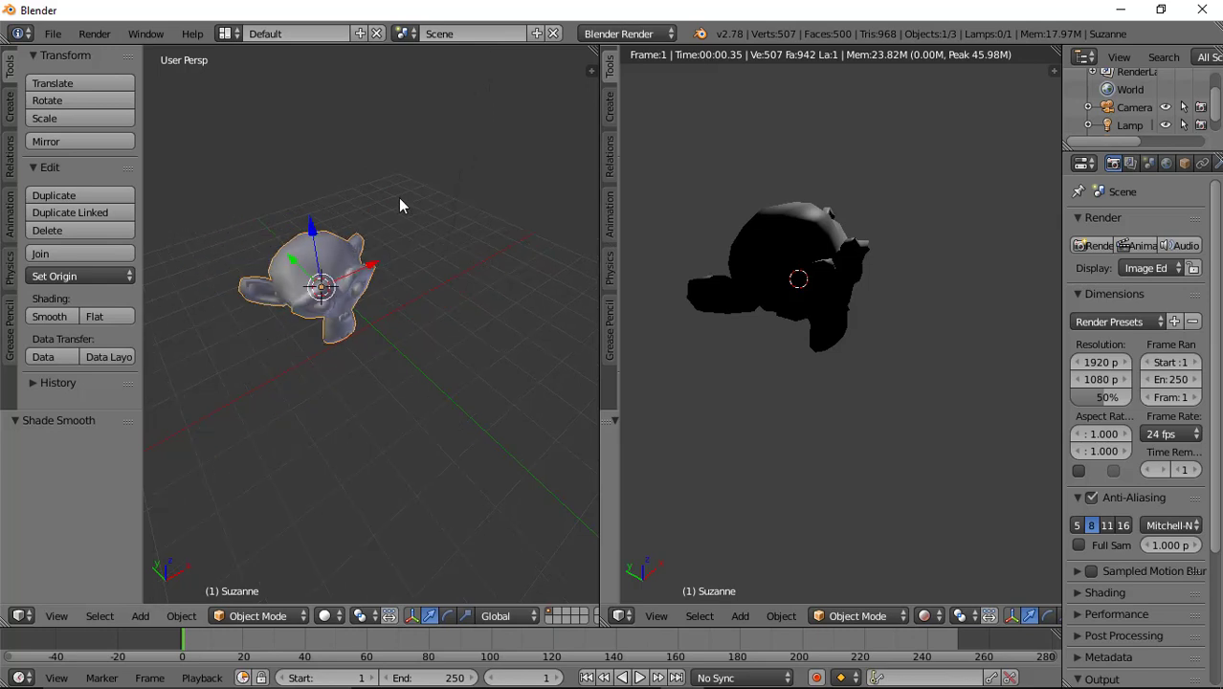
scroll(400, 199, "down", 2)
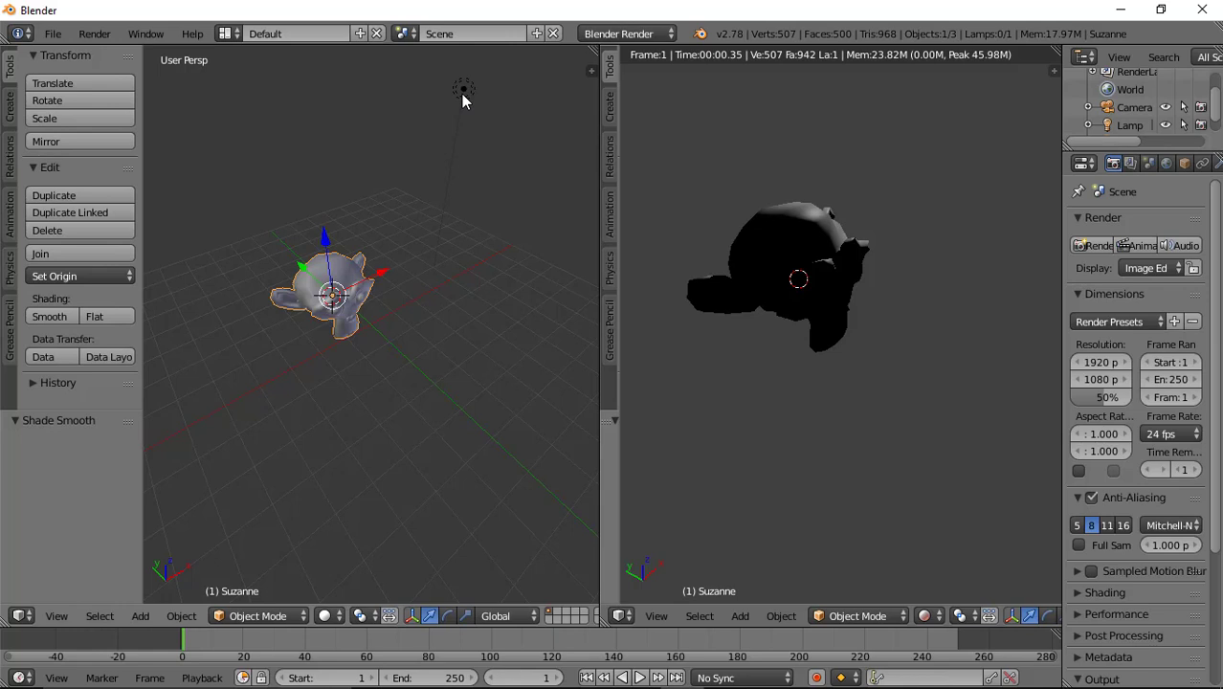
right_click(462, 92)
key("g")
key("y")
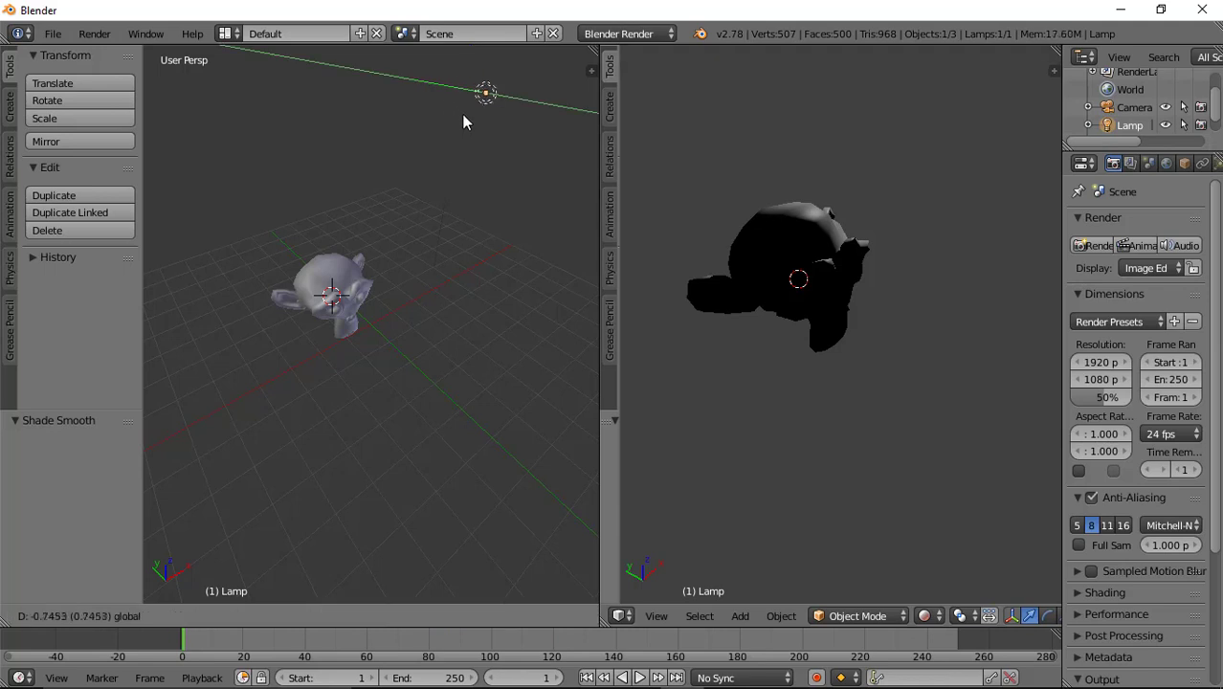
left_click(480, 127)
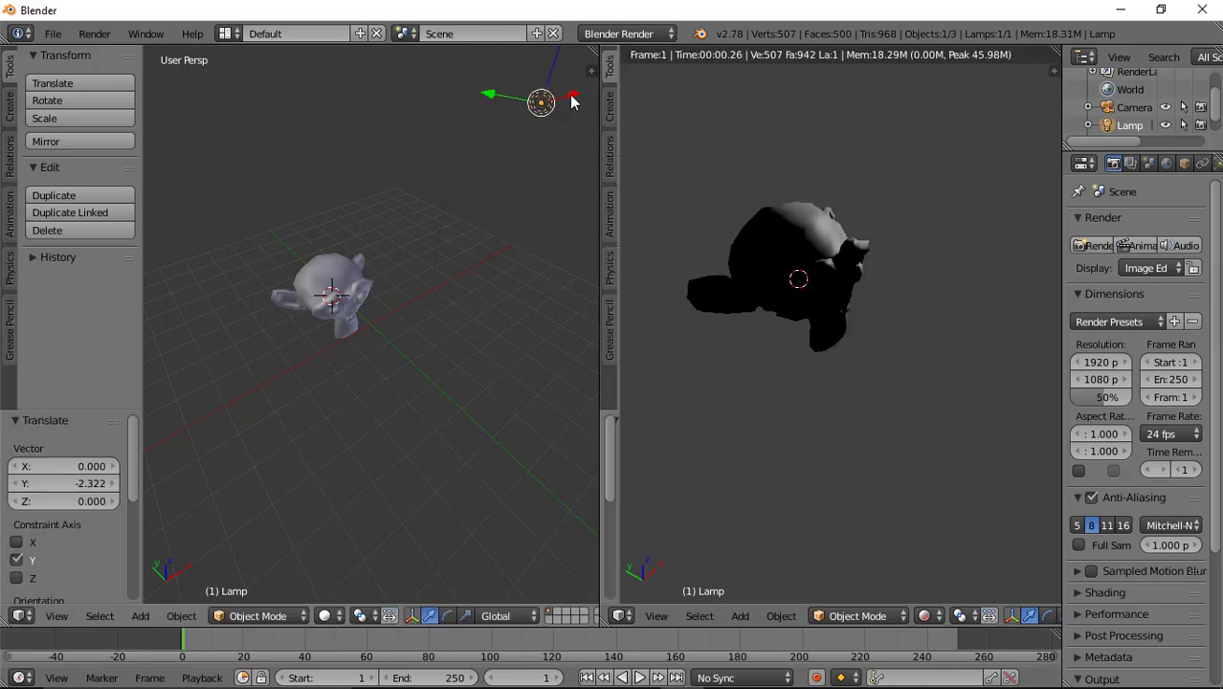
Bring the lamp down close to the front of the monkey's face with axis-constrained moves, finishing with about -1.27 along Y
left_click_drag(571, 96, 388, 213)
left_click_drag(329, 78, 347, 270)
left_click_drag(387, 311, 328, 338)
middle_click_drag(337, 372, 383, 333)
left_click_drag(302, 301, 350, 317)
middle_click_drag(366, 382, 340, 379)
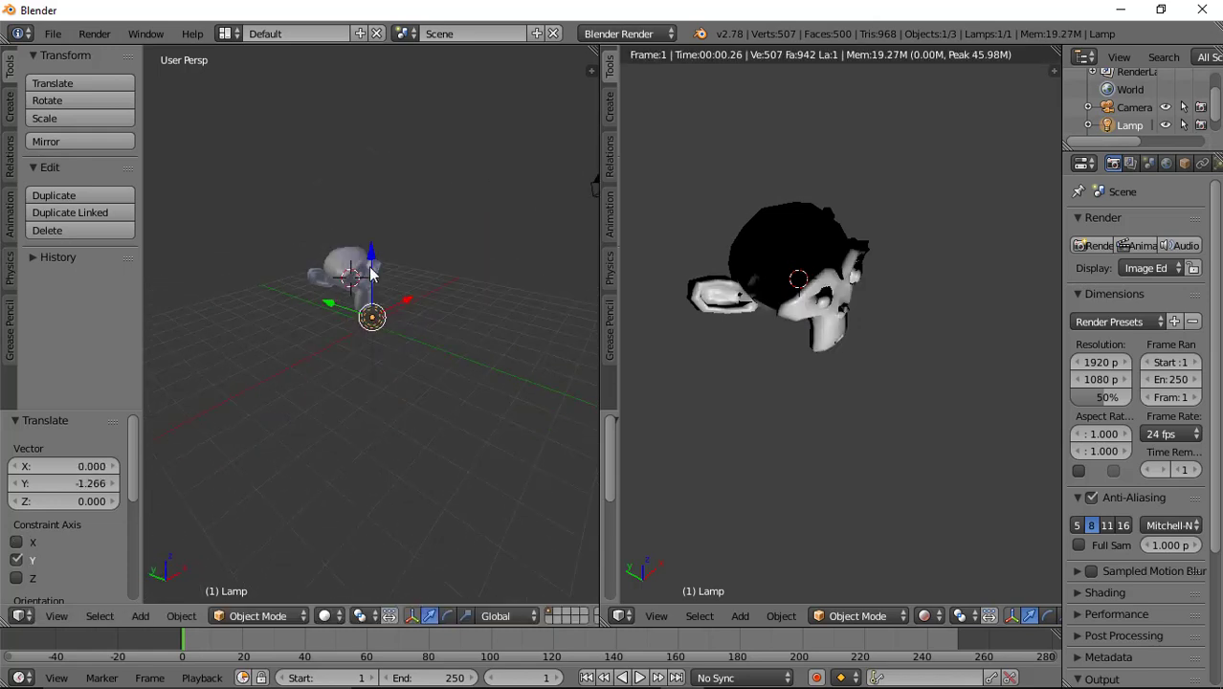
Raise the lamp along Z in several moves so it lights the monkey's head, finishing with about 0.22
left_click_drag(371, 274, 372, 228)
middle_click_drag(376, 241, 380, 301)
left_click_drag(336, 283, 336, 254)
middle_click_drag(371, 272, 377, 221)
left_click_drag(374, 155, 373, 143)
middle_click_drag(435, 213, 488, 235)
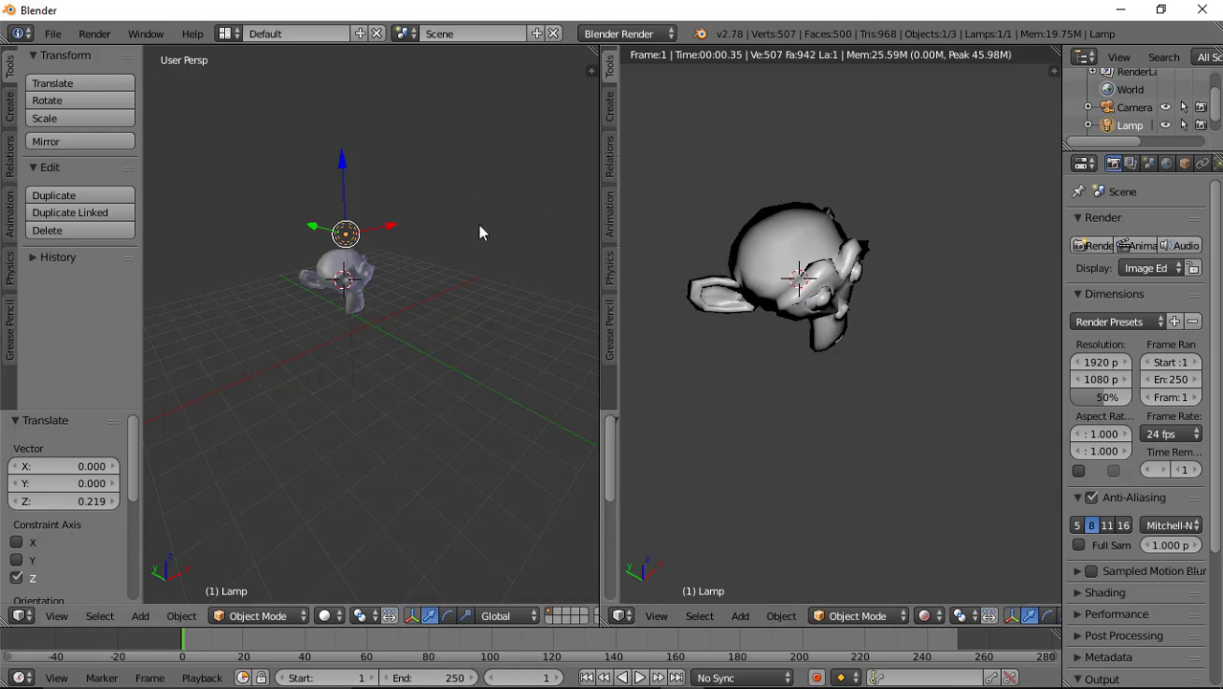
Try moving the monkey about 0.62 in X, 0.12 in Y and 0.48 in Z, and reselect the lamp to reposition it
middle_click_drag(477, 224, 360, 303)
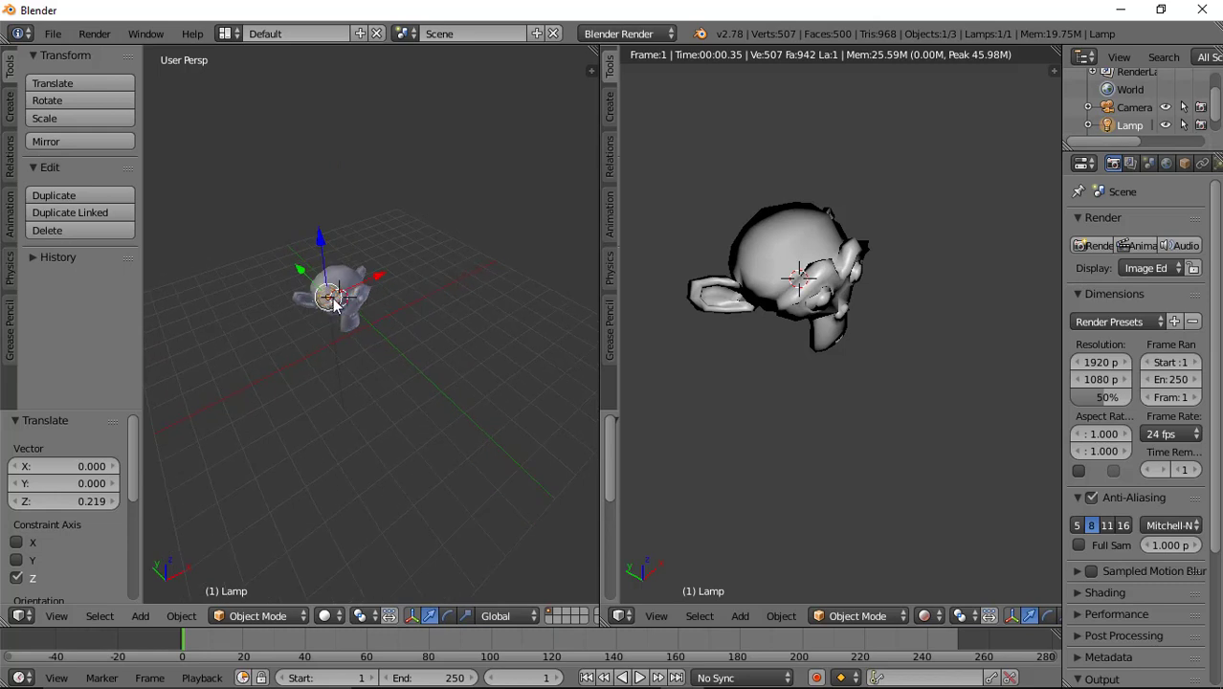
right_click(335, 305)
right_click_drag(333, 301, 330, 309)
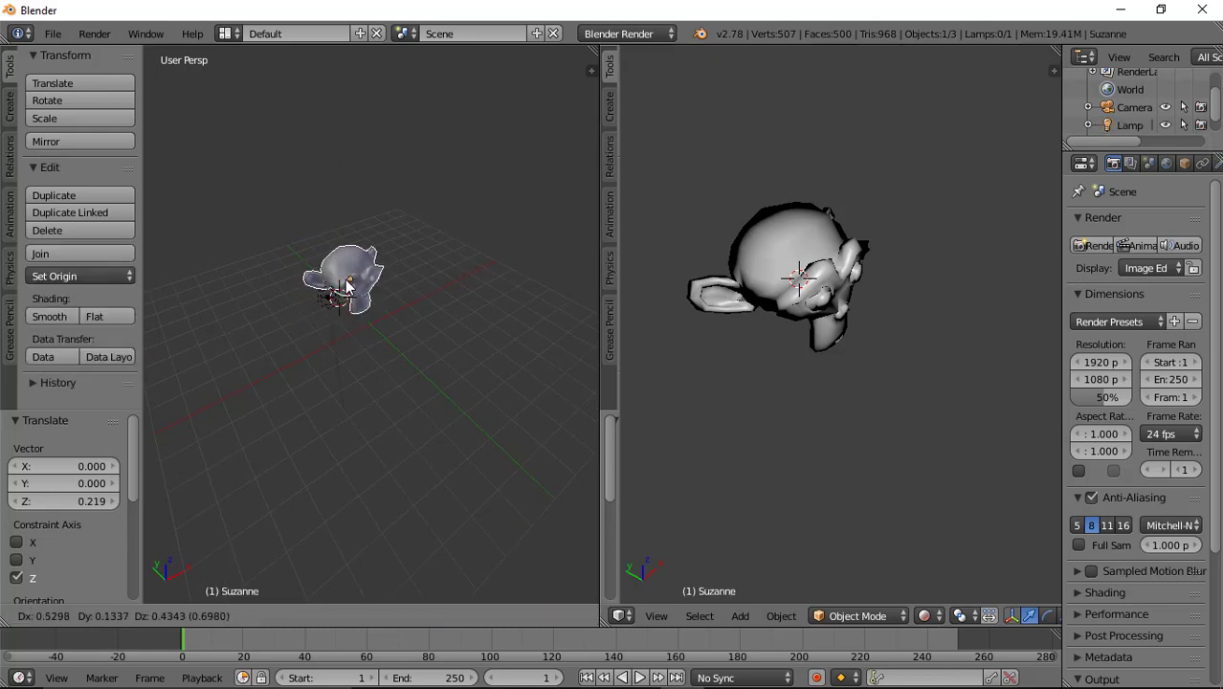
left_click(348, 279)
right_click(332, 314)
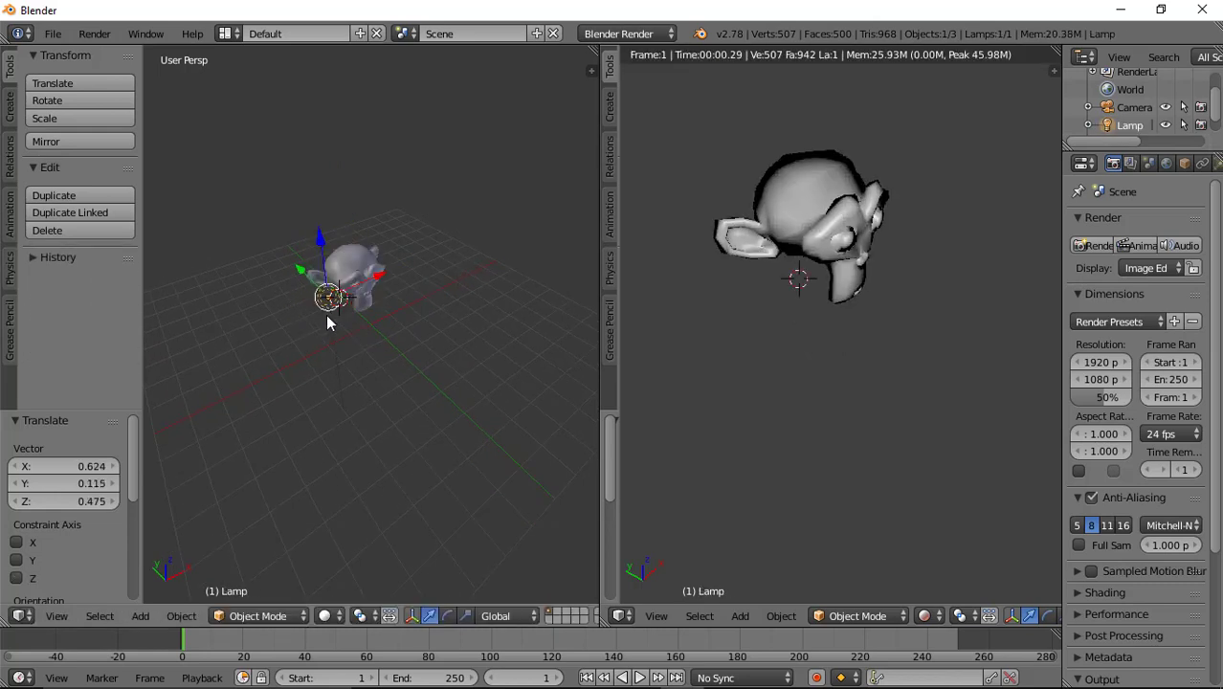
right_click_drag(326, 323, 298, 380)
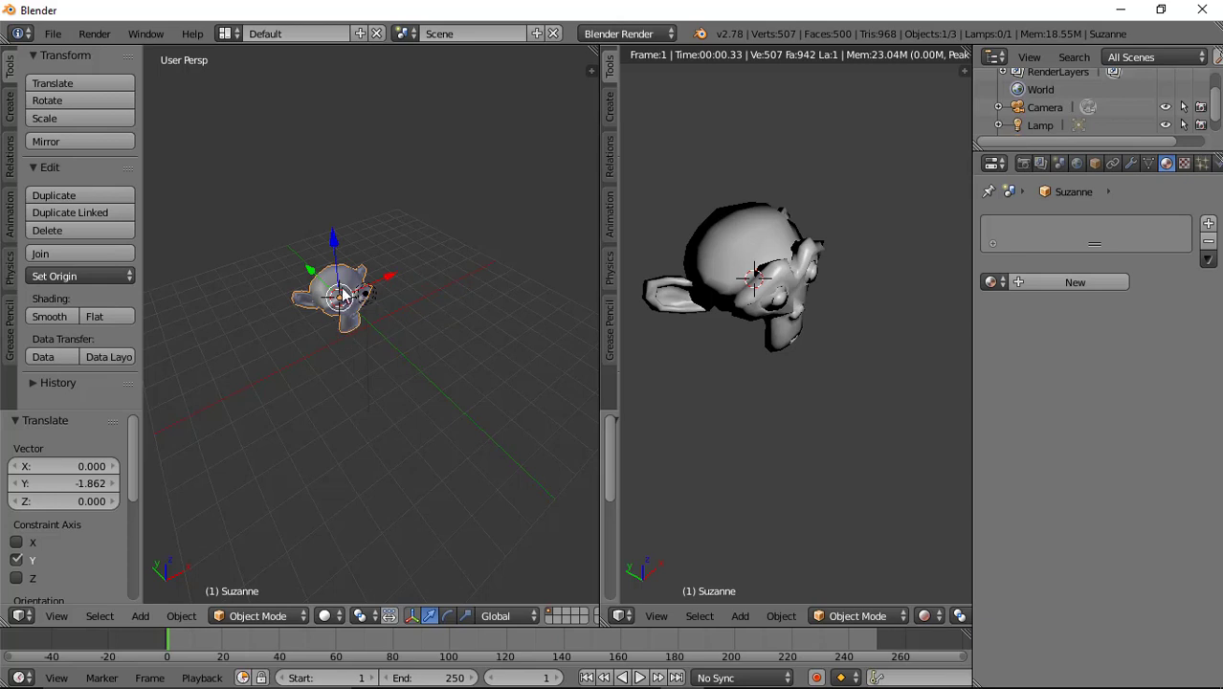
Add a new material to the monkey and set its diffuse color to a golden yellow
left_click(1094, 282)
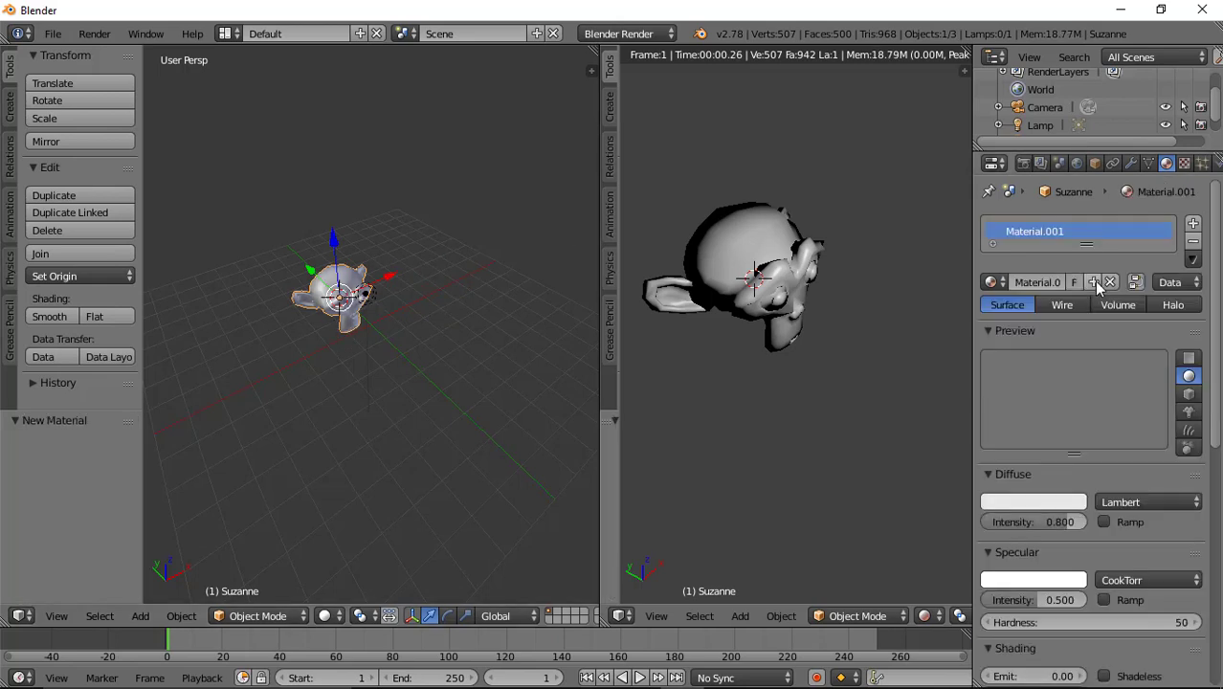
left_click(1050, 501)
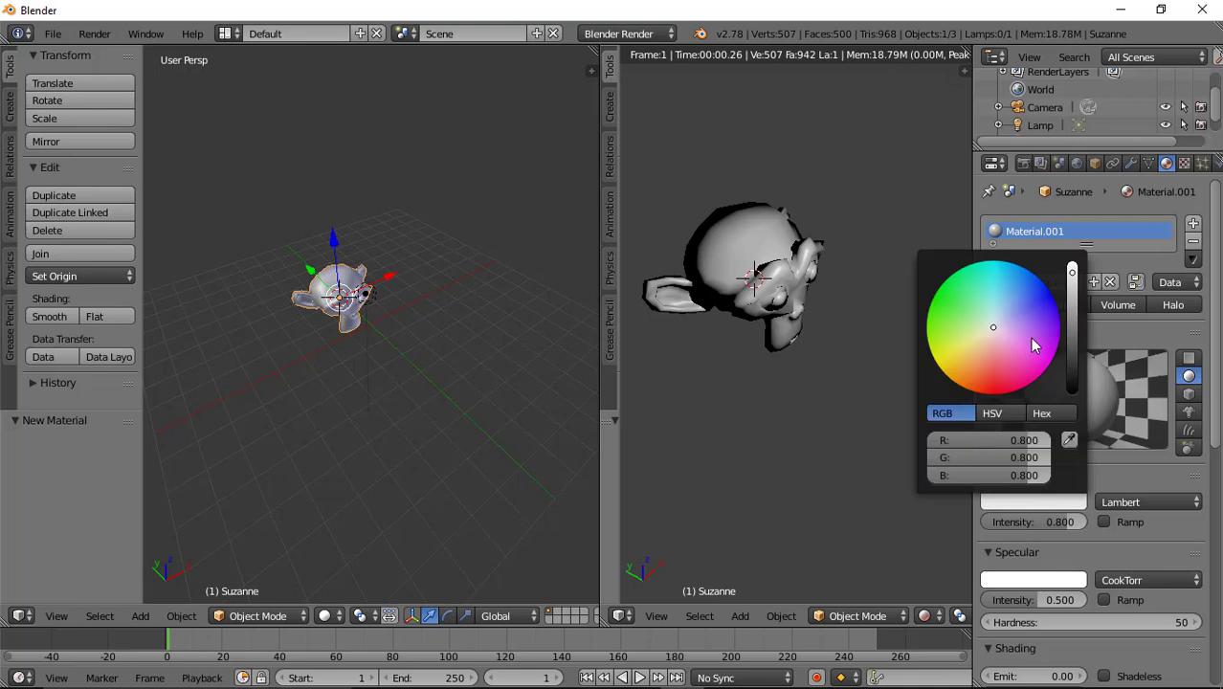
left_click(956, 360)
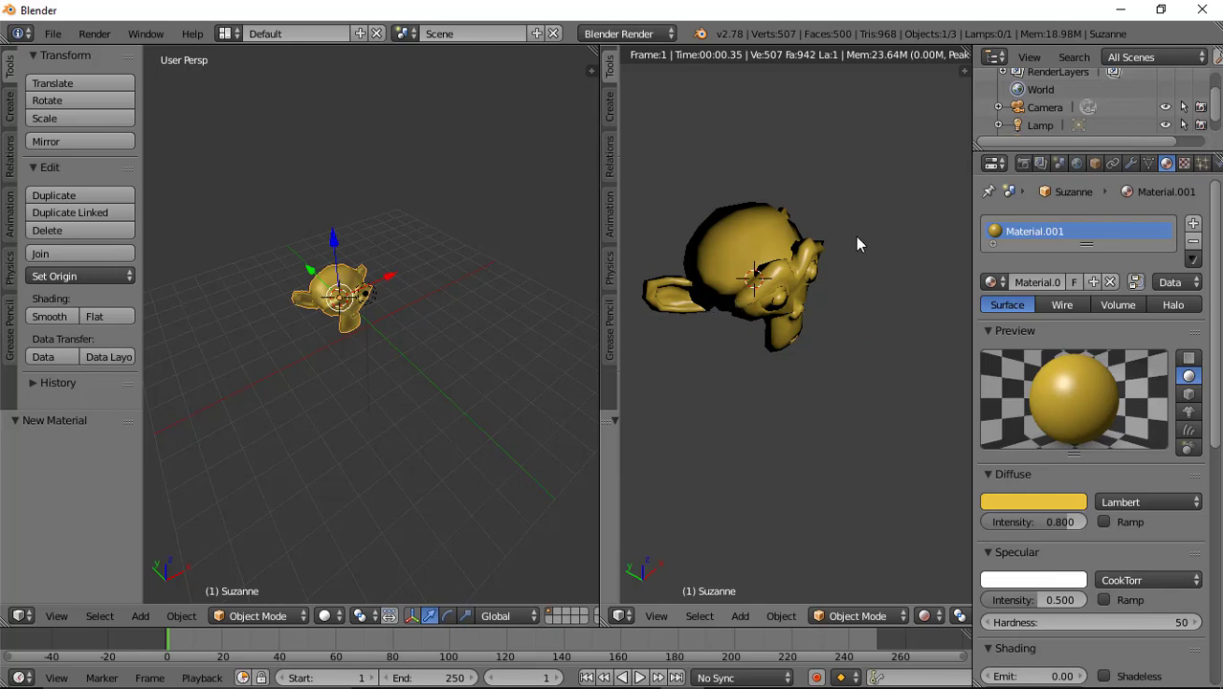
Set the material's diffuse intensity to 0
left_click(1067, 524)
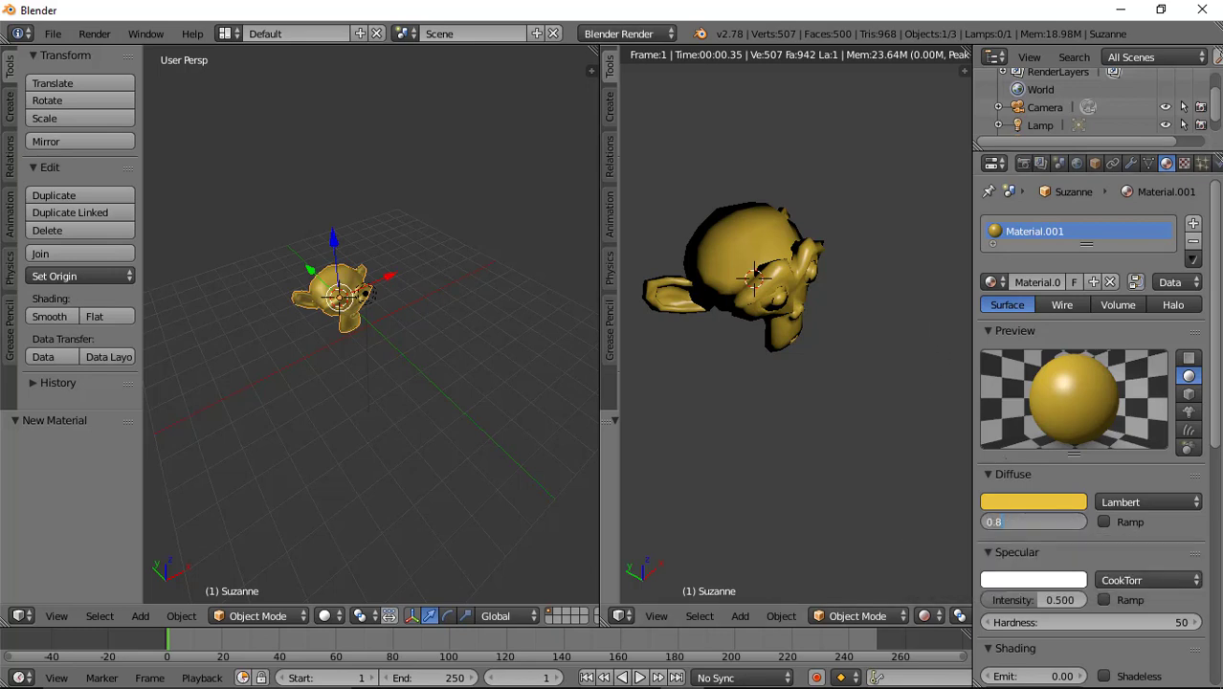
key("BackSpace")
type("000")
key("Return")
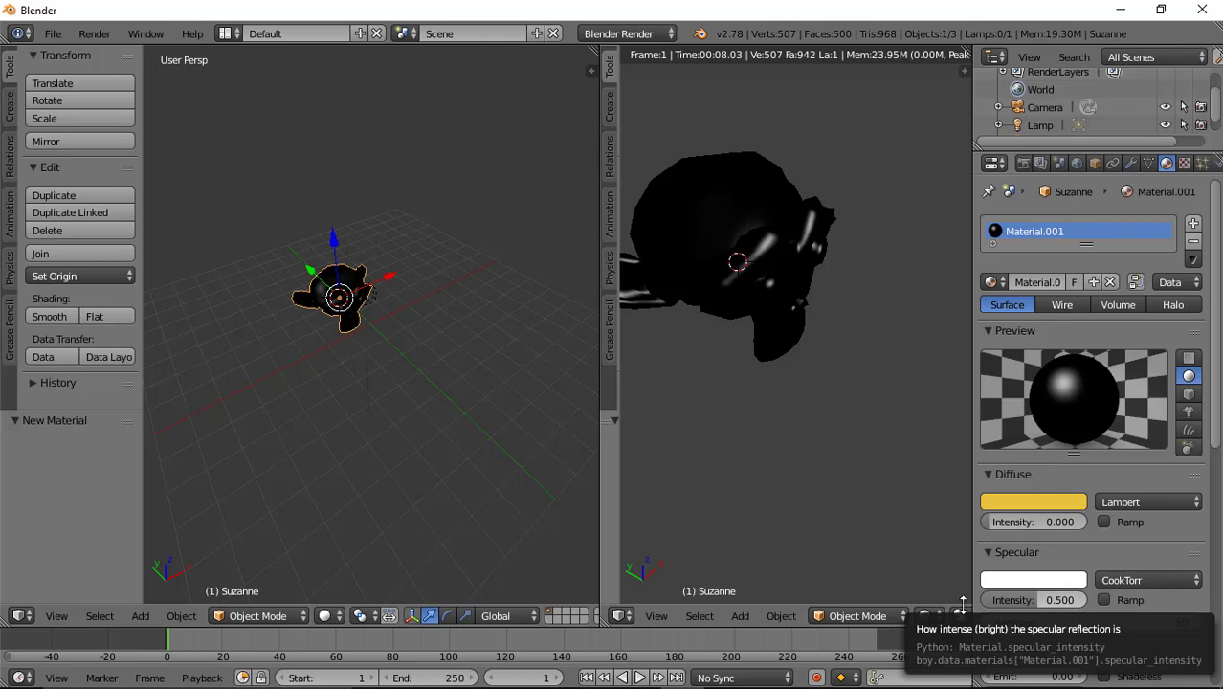
Set the material's specular intensity to 0.0
double_click(1071, 600)
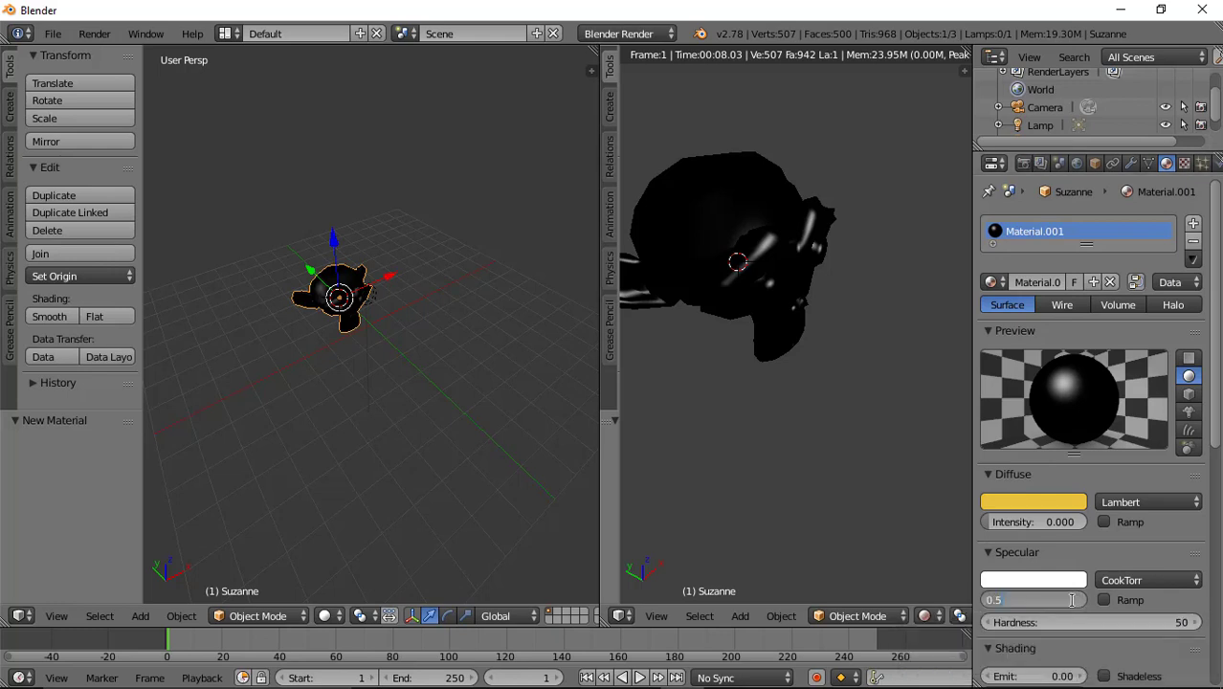
key("BackSpace")
type("0.0")
key("Return")
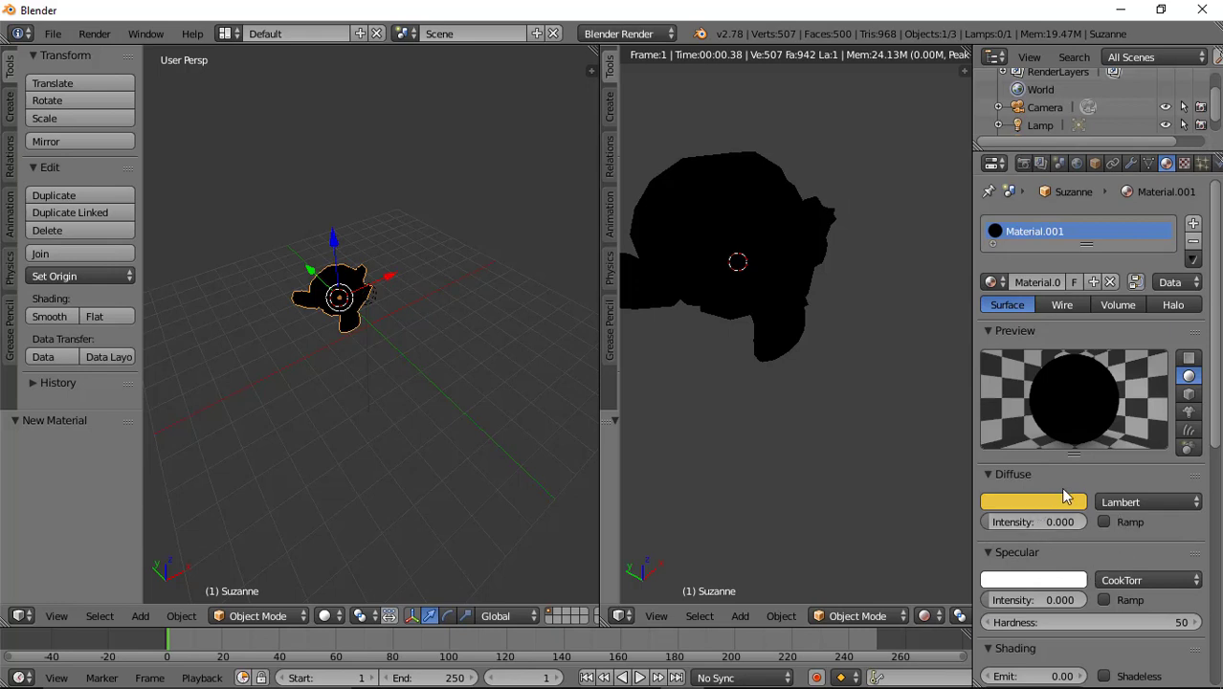
Enable the material's specular ramp and open the choice of specular shader models
left_click(1159, 500)
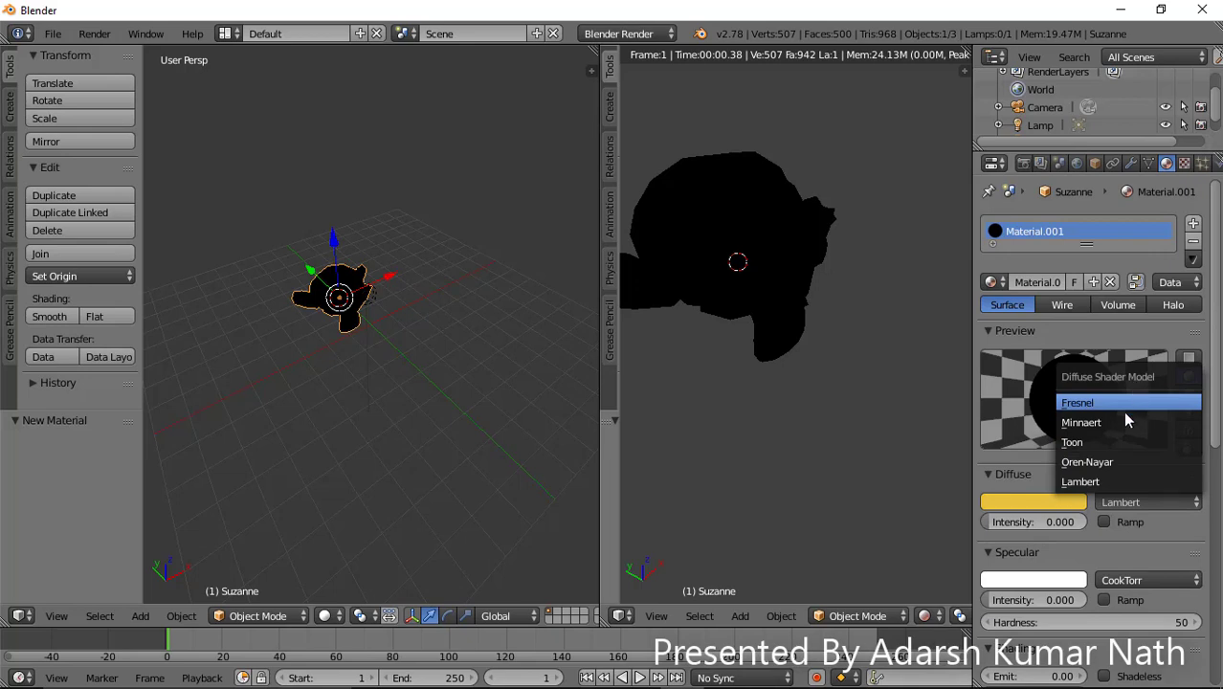
left_click(1138, 601)
left_click(1152, 581)
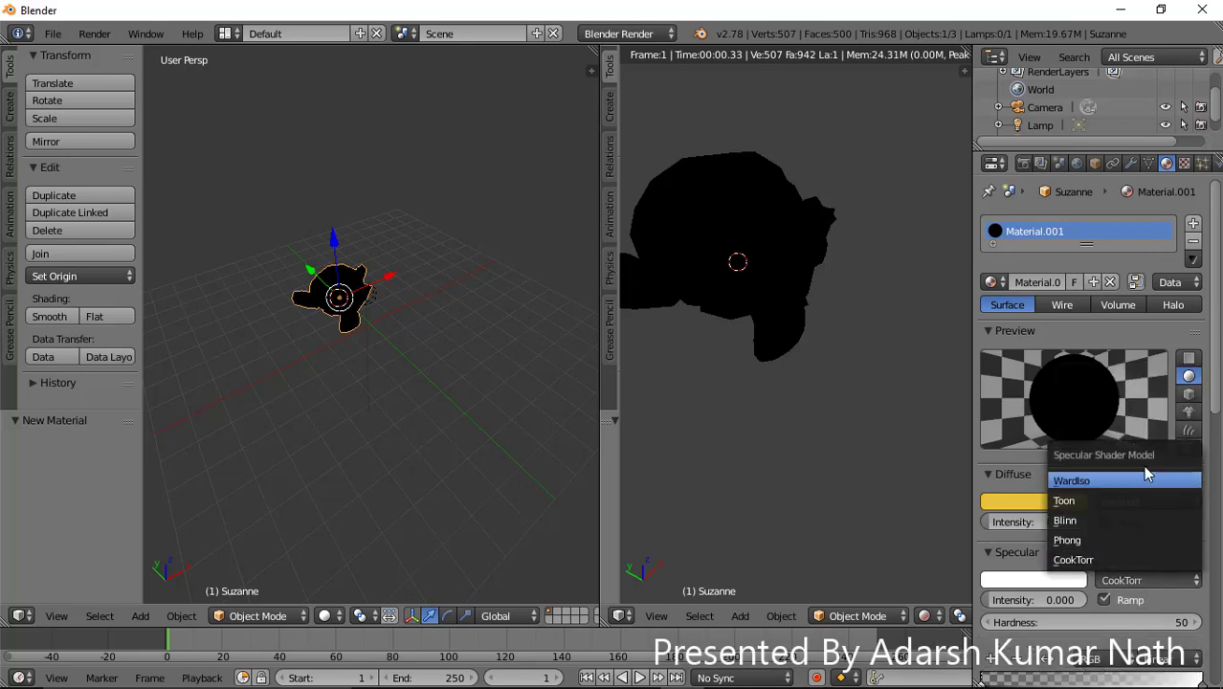